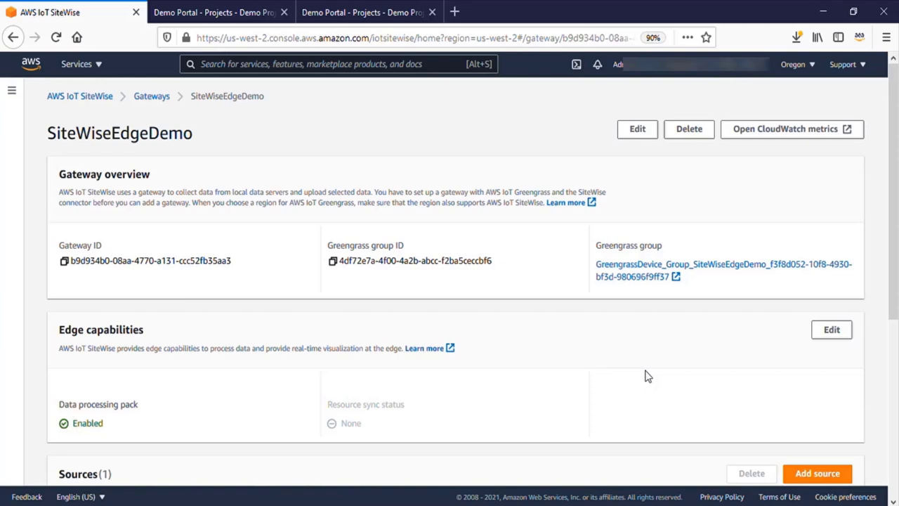
# Review the SiteWiseEdgeDemo gateway's overview, edge capabilities and data sources.
pyautogui.scroll(-3, 647, 376)
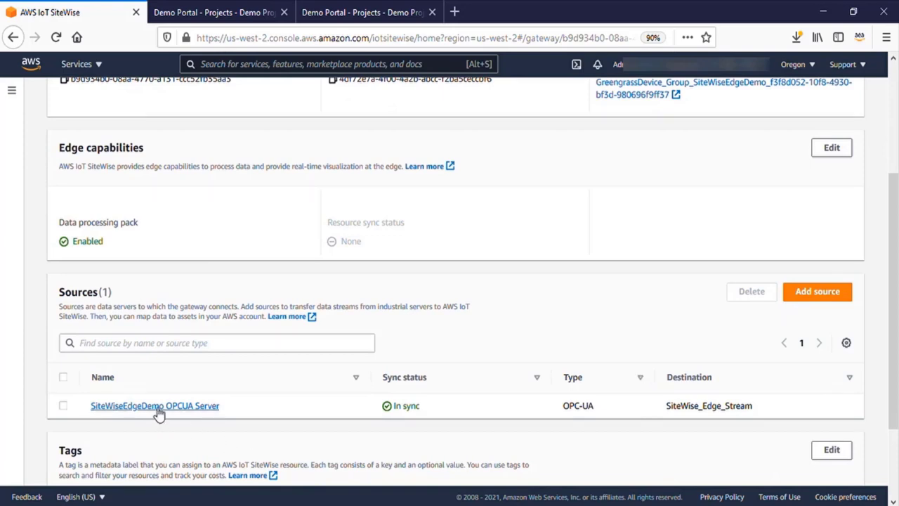
pyautogui.scroll(1, 267, 358)
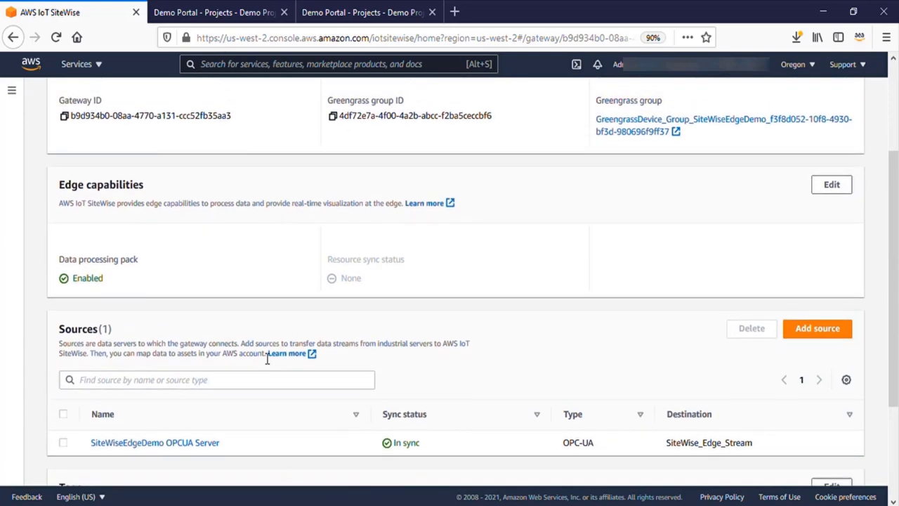
pyautogui.scroll(1, 267, 359)
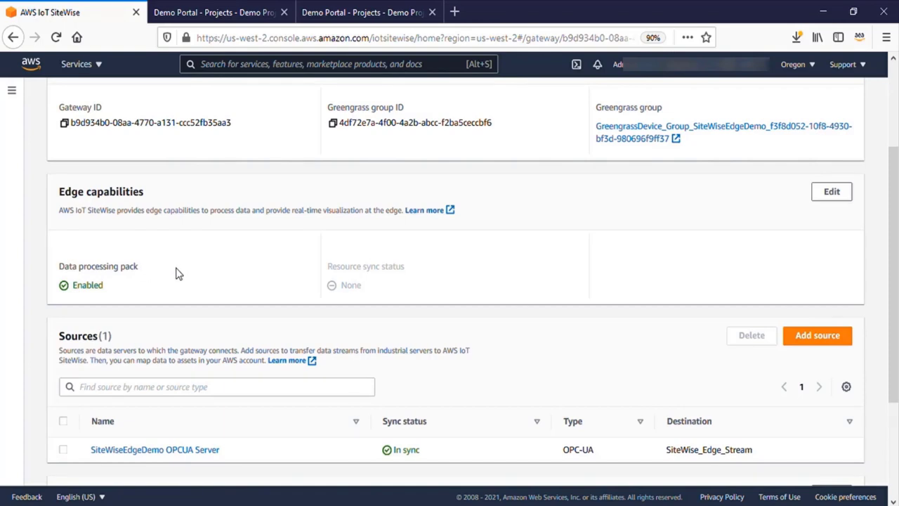
pyautogui.scroll(-3, 177, 273)
pyautogui.scroll(5, 176, 273)
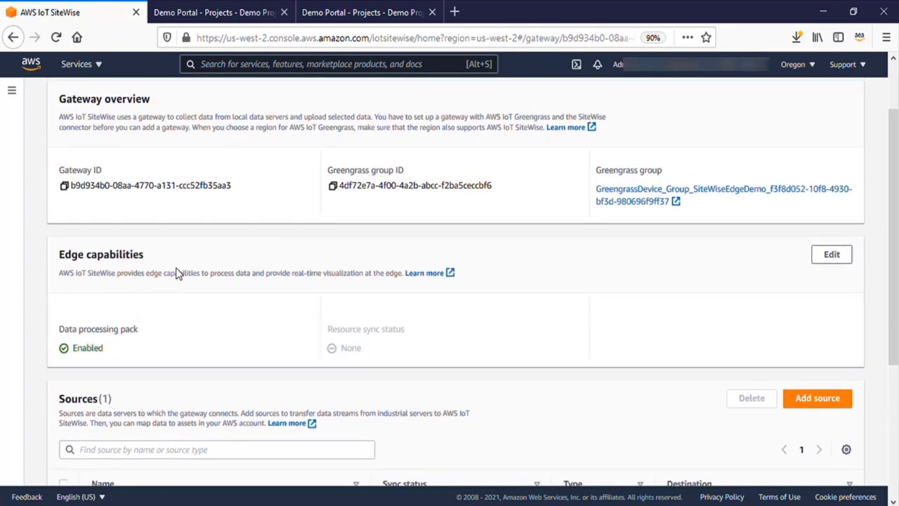
pyautogui.scroll(1, 176, 273)
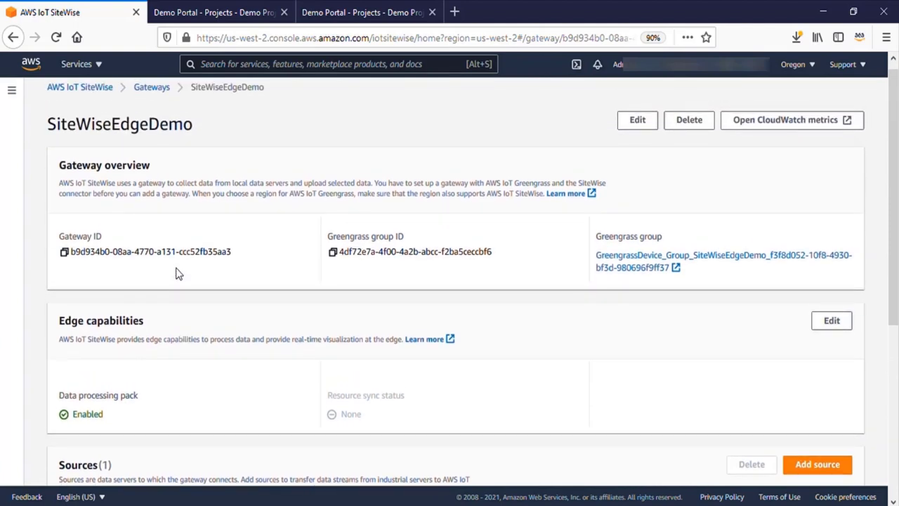
# Open the asset models and review the details and attribute definitions of Generator model 262966 Doppler.
pyautogui.click(12, 90)
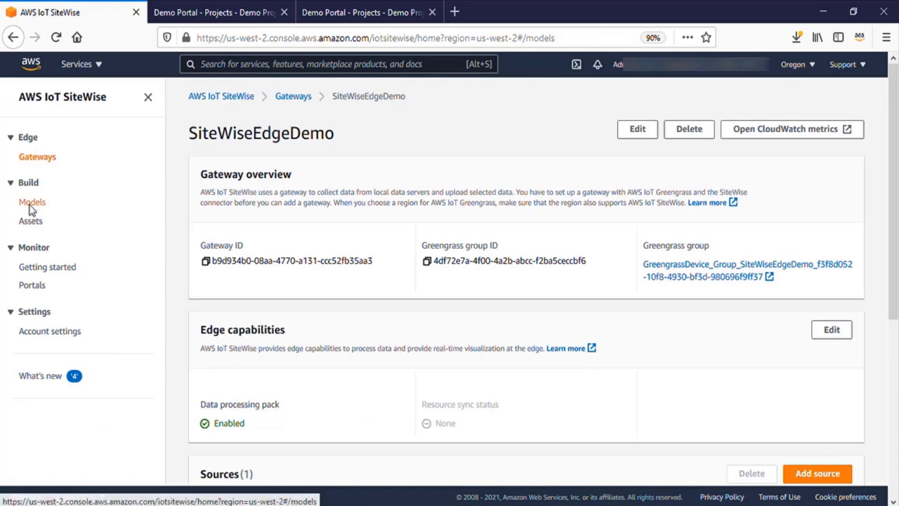
pyautogui.click(32, 203)
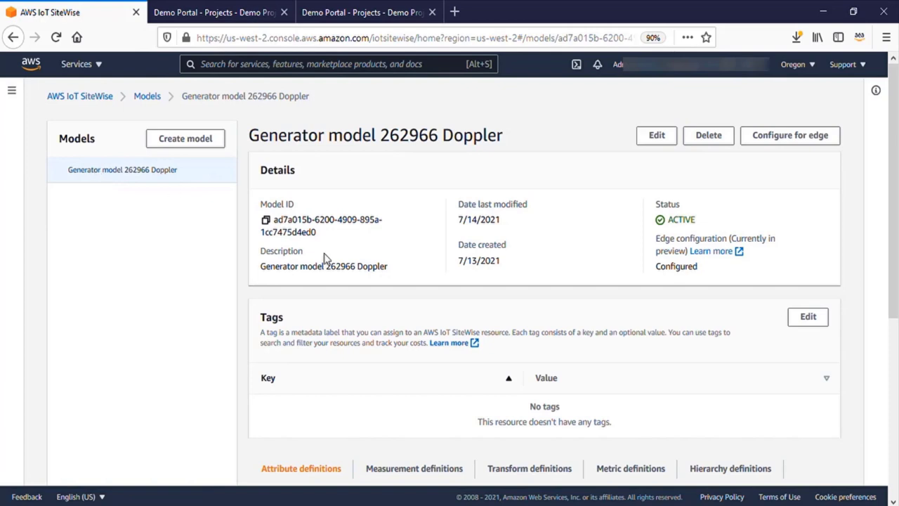
pyautogui.scroll(-4, 391, 311)
pyautogui.scroll(3, 392, 311)
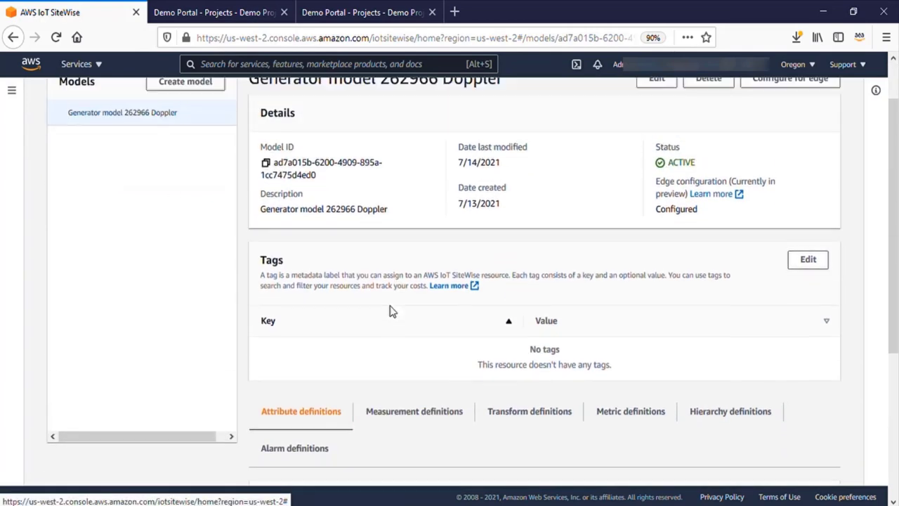
pyautogui.scroll(1, 391, 311)
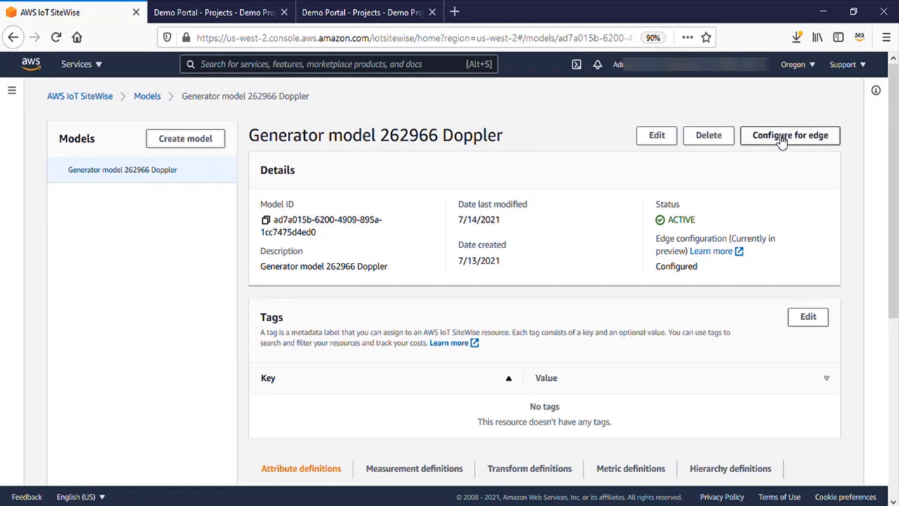
pyautogui.scroll(-4, 782, 140)
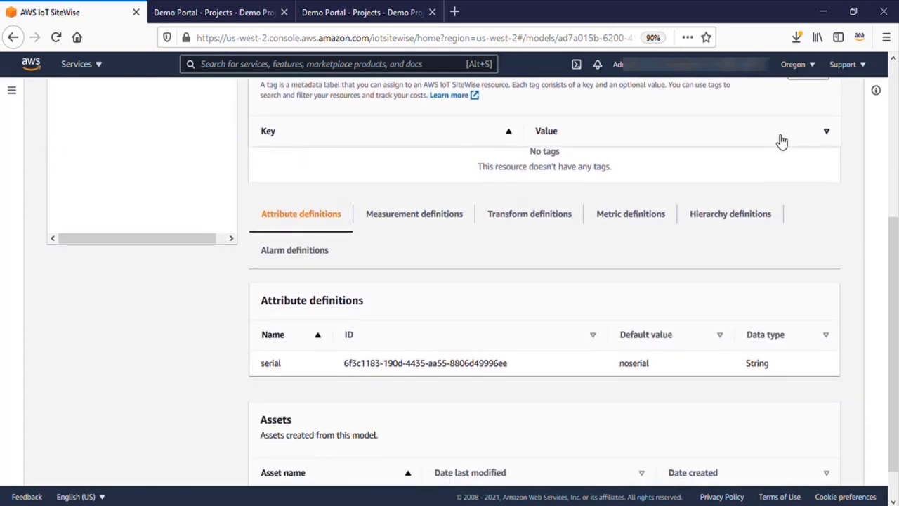
pyautogui.scroll(4, 782, 140)
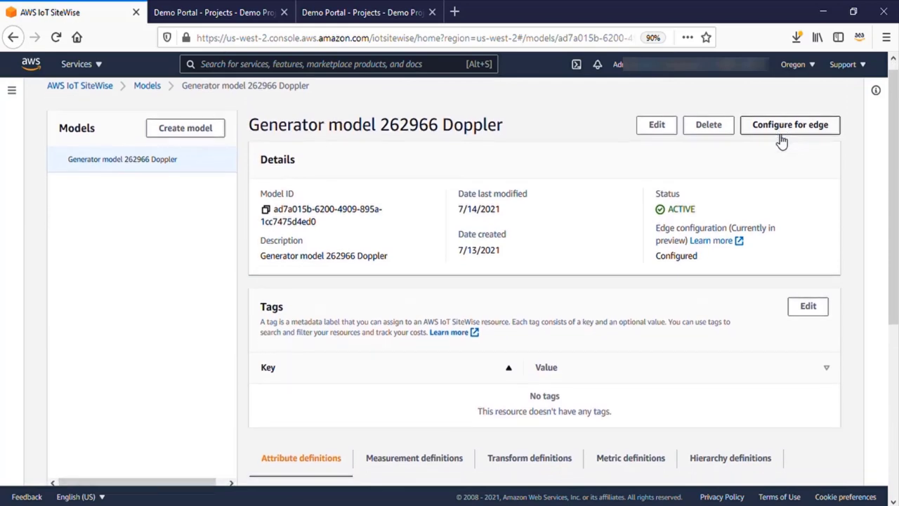
# Show the generator model's measurement definitions with their units, data types and cloud forwarding settings.
pyautogui.scroll(-3, 780, 140)
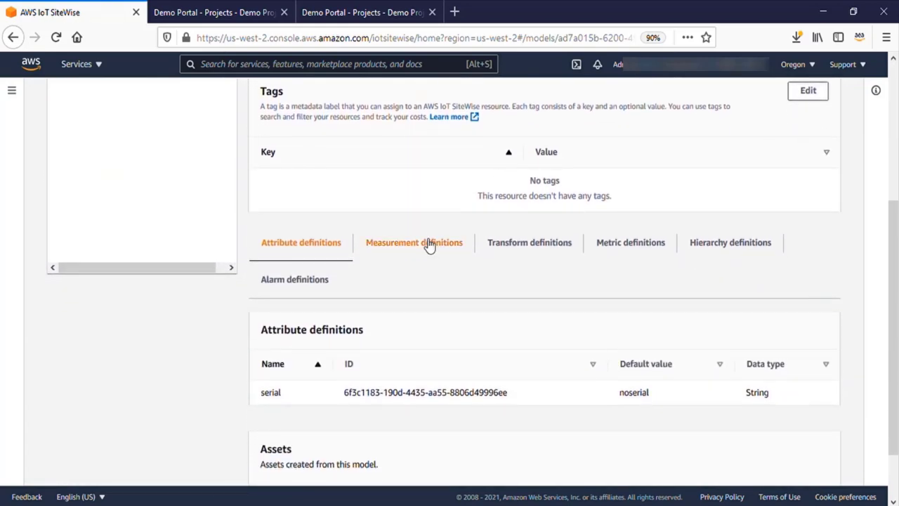
pyautogui.click(426, 245)
pyautogui.scroll(-2, 394, 344)
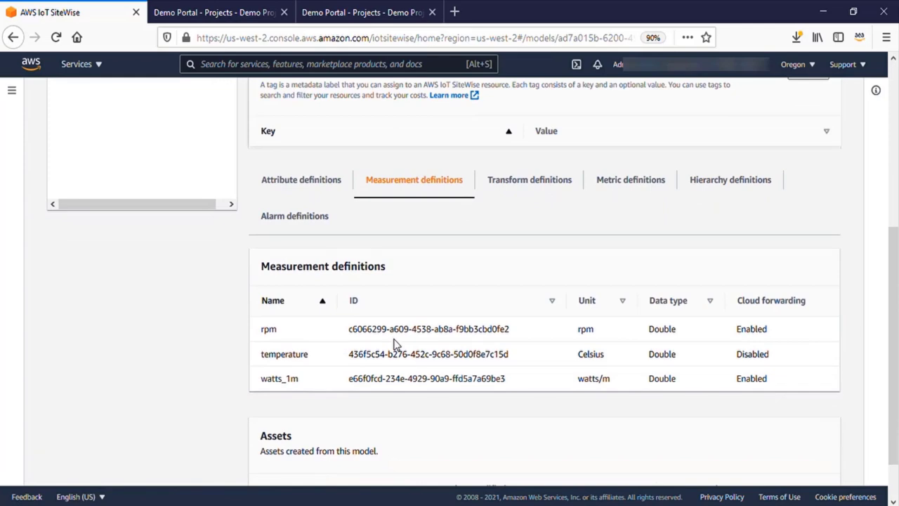
# Show the generator model's metric definitions and examine their formulas and metric intervals.
pyautogui.scroll(2, 395, 344)
pyautogui.click(610, 333)
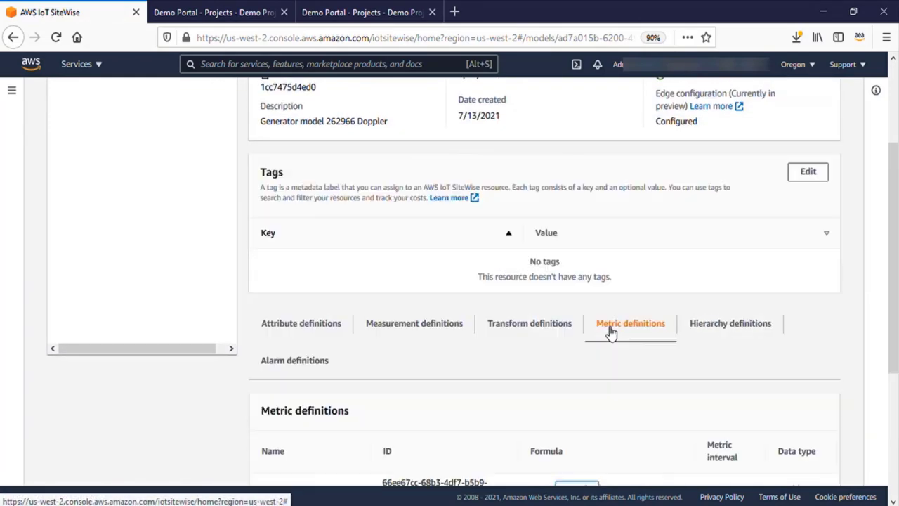
pyautogui.scroll(-3, 609, 333)
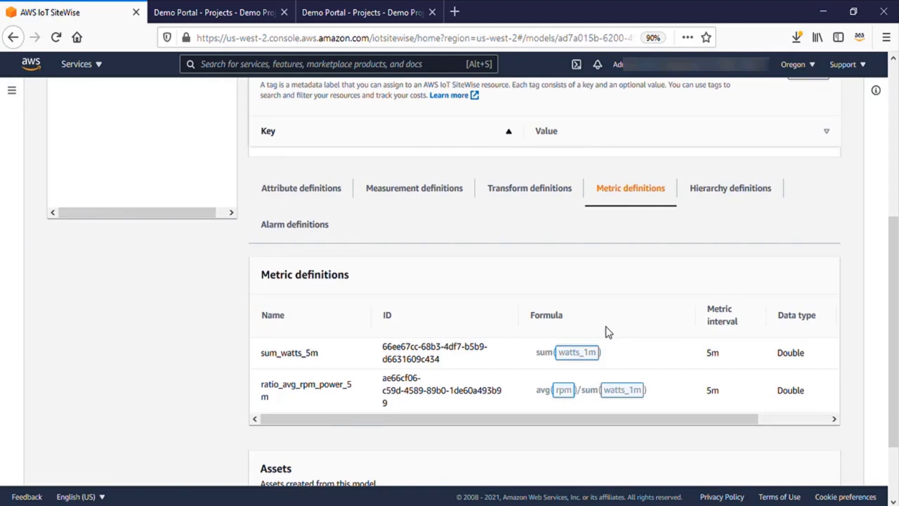
pyautogui.scroll(-3, 608, 332)
pyautogui.scroll(10, 606, 326)
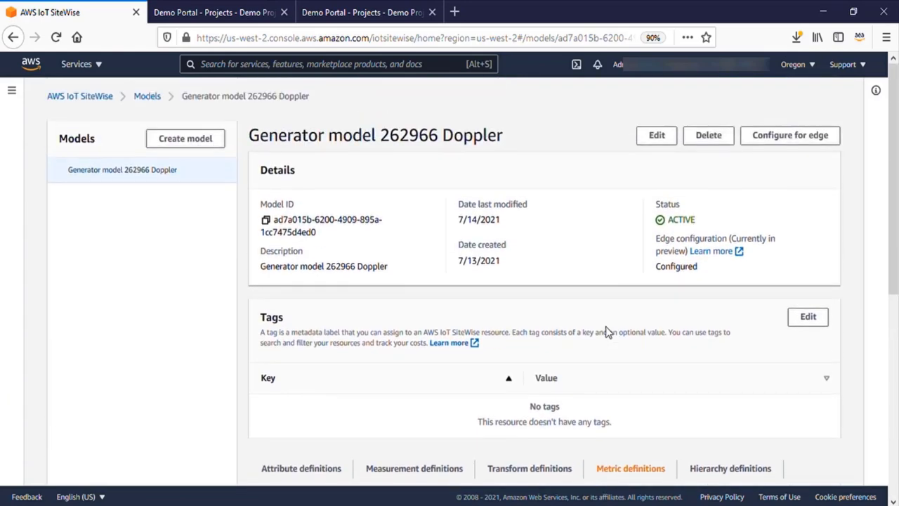
pyautogui.scroll(-5, 657, 353)
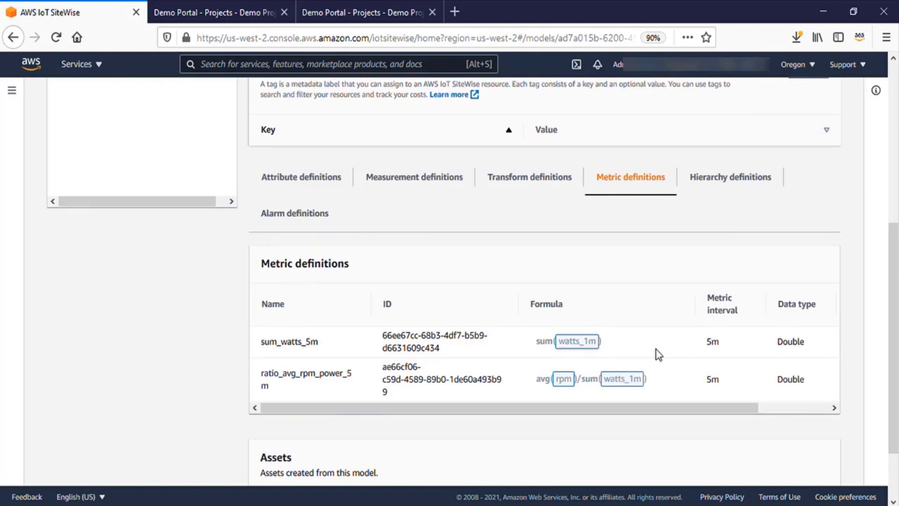
# Recheck the cloud forwarding of the generator model's measurements and inspect its transform definitions.
pyautogui.click(414, 178)
pyautogui.scroll(-3, 471, 316)
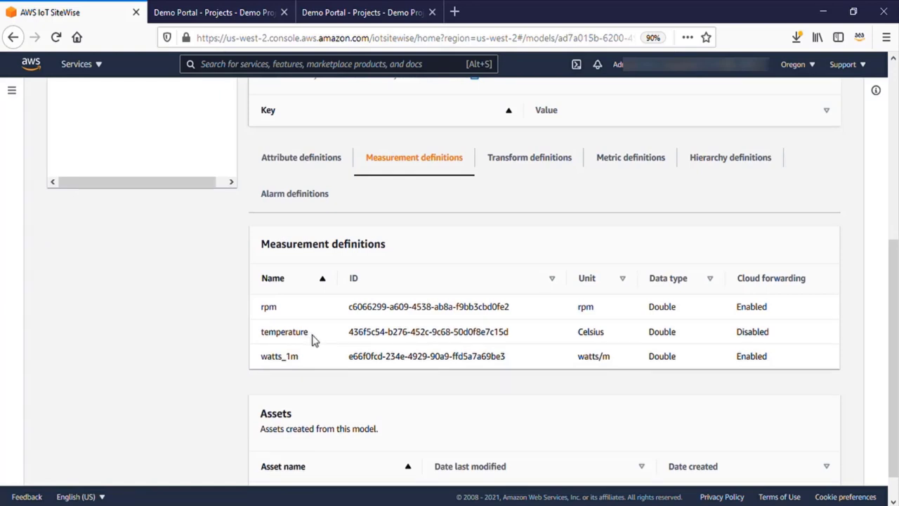
pyautogui.click(520, 171)
pyautogui.scroll(-3, 585, 291)
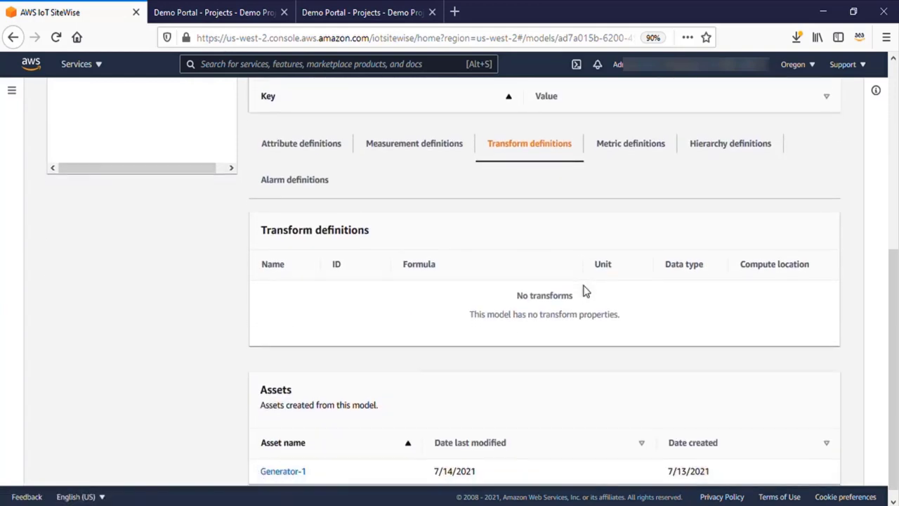
pyautogui.scroll(1, 587, 290)
pyautogui.scroll(2, 588, 291)
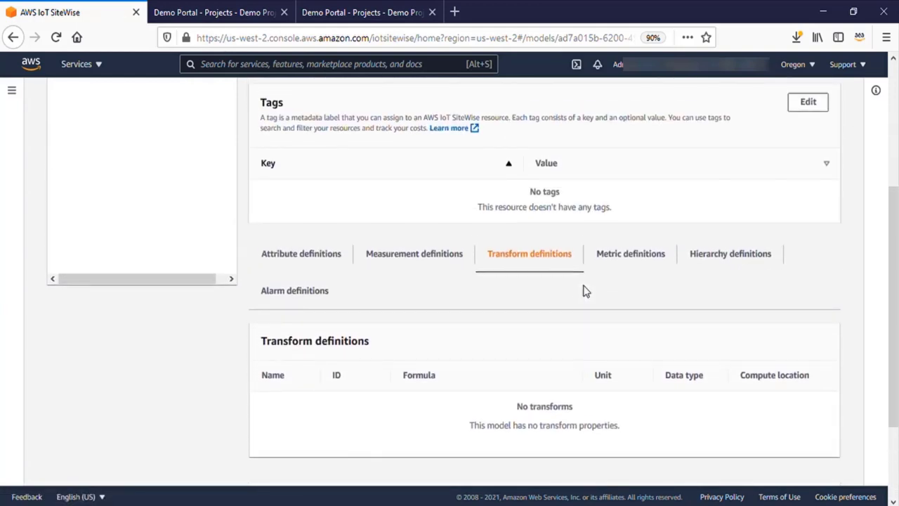
pyautogui.scroll(1, 587, 291)
pyautogui.scroll(-3, 587, 291)
pyautogui.scroll(2, 583, 291)
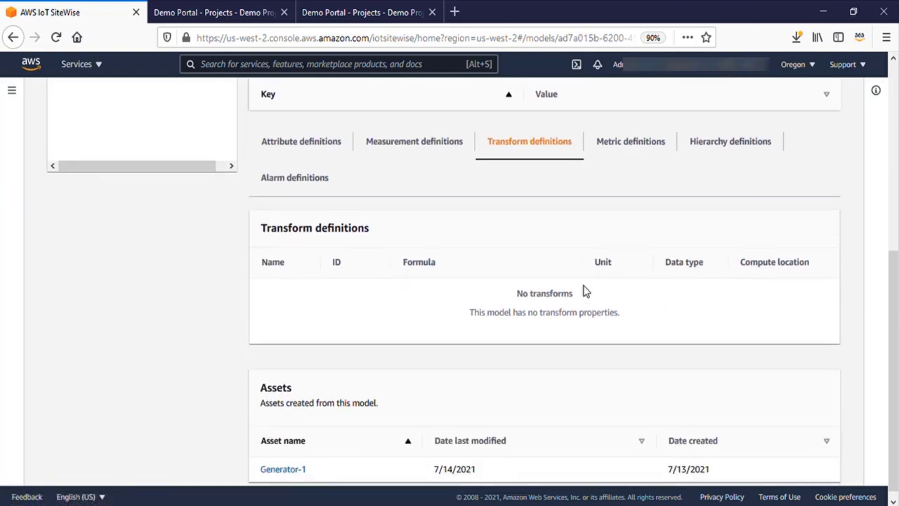
# Return to the generator model's metric definitions and examine the formulas of sum_watts_5m and ratio_avg_rpm_power_5m.
pyautogui.click(654, 215)
pyautogui.scroll(2, 652, 216)
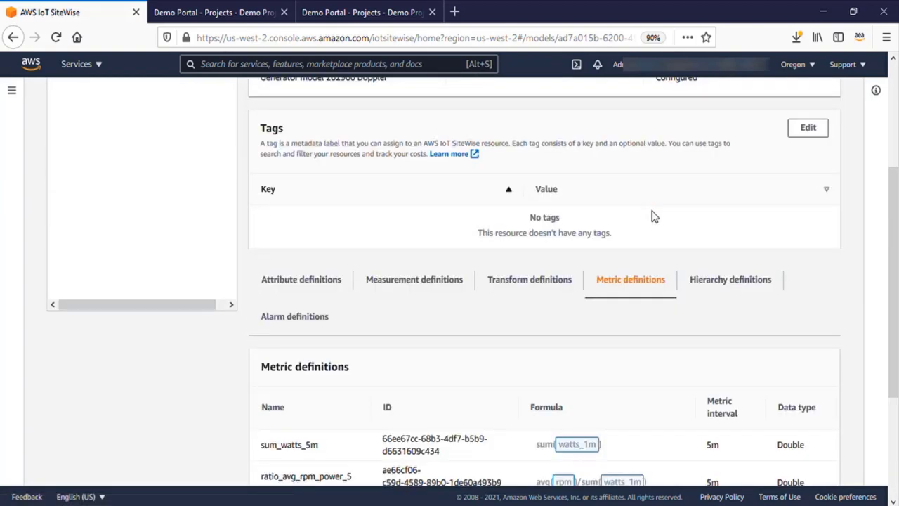
pyautogui.scroll(-4, 662, 378)
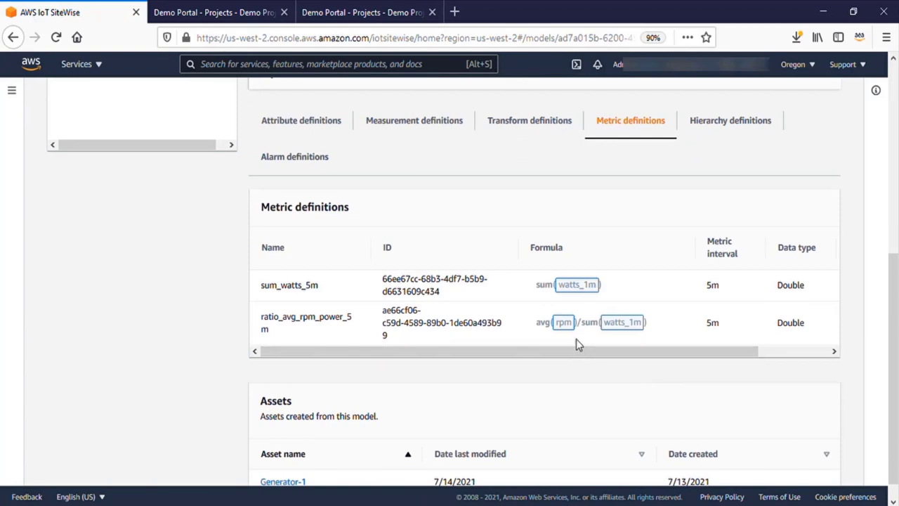
pyautogui.scroll(3, 576, 339)
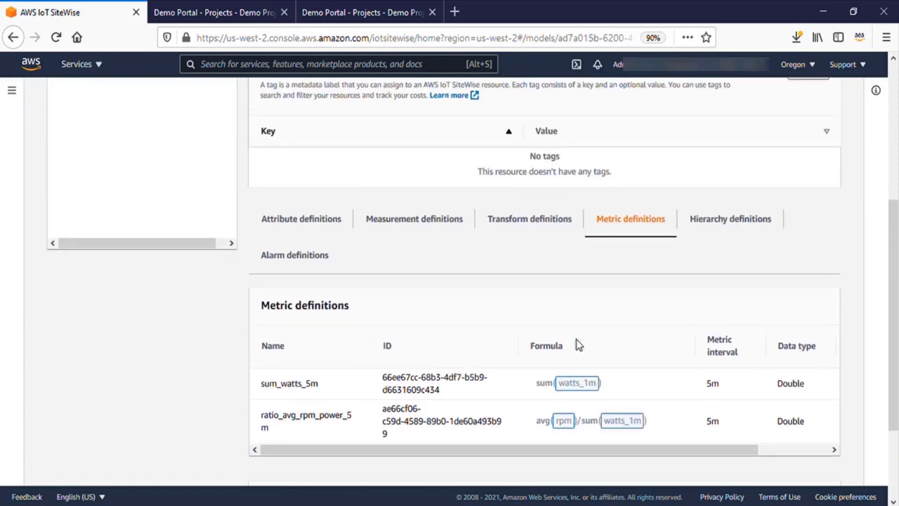
pyautogui.scroll(-1, 576, 338)
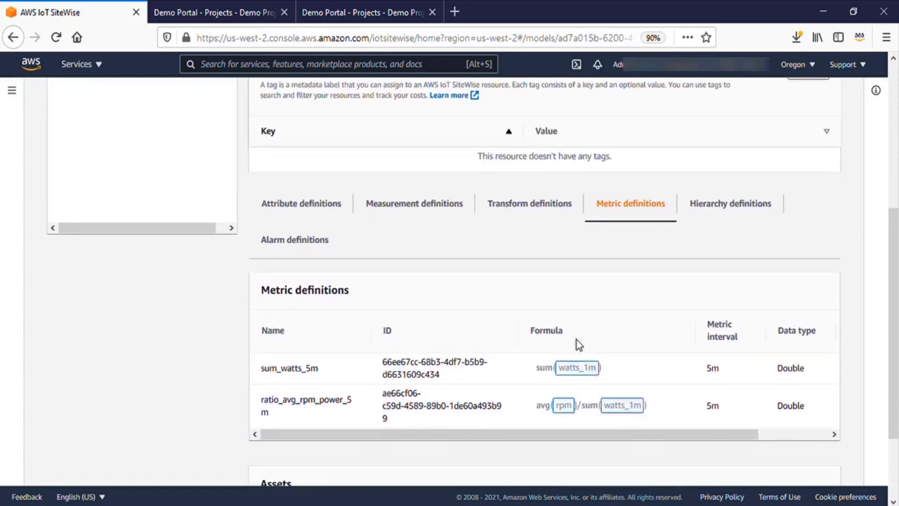
# Open the generator model's edge configuration and review which metrics, transforms and measurements are processed or kept at the edge.
pyautogui.scroll(4, 576, 338)
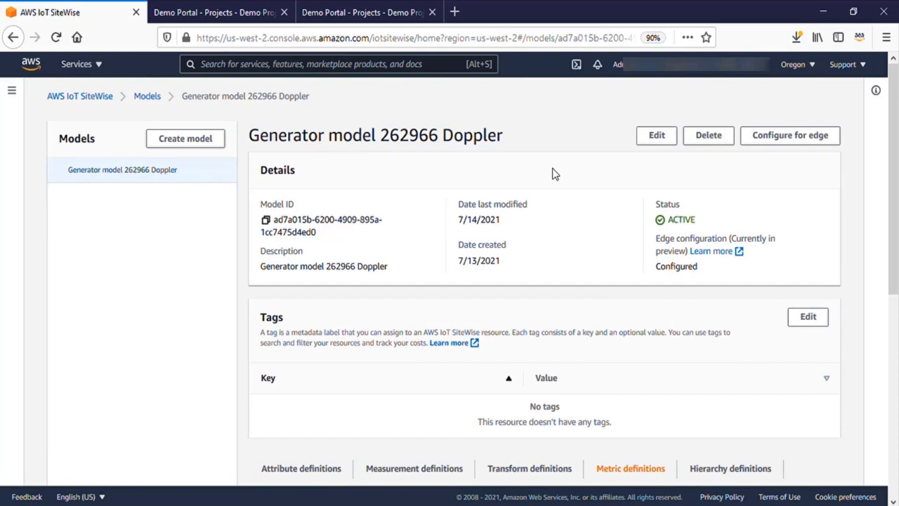
pyautogui.click(770, 141)
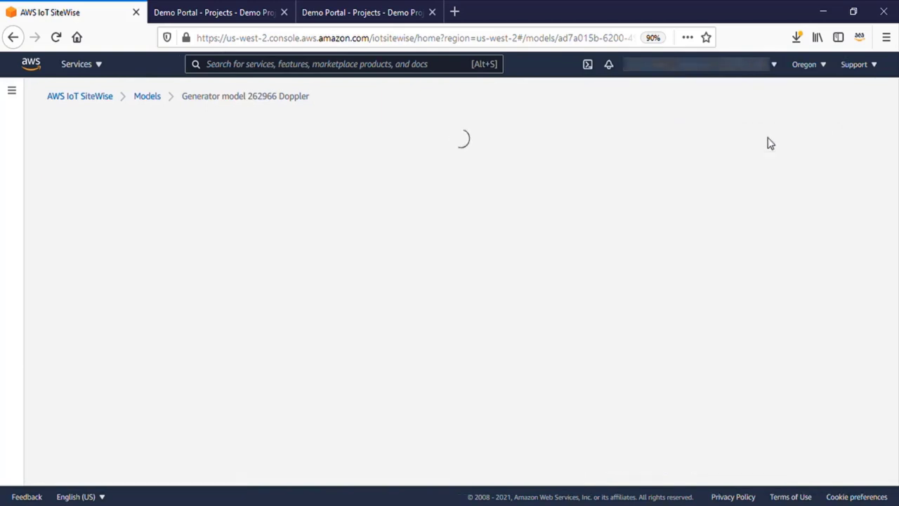
pyautogui.scroll(-1, 519, 352)
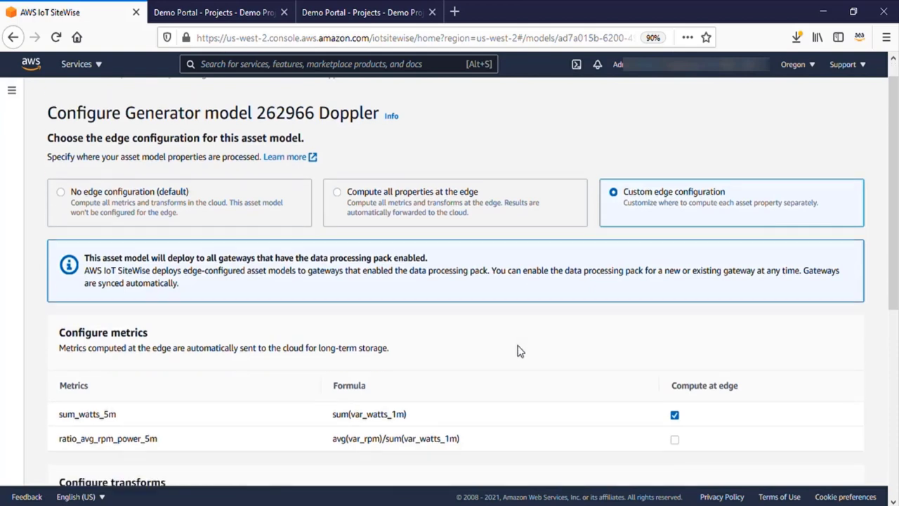
pyautogui.scroll(-1, 518, 351)
pyautogui.scroll(-1, 519, 351)
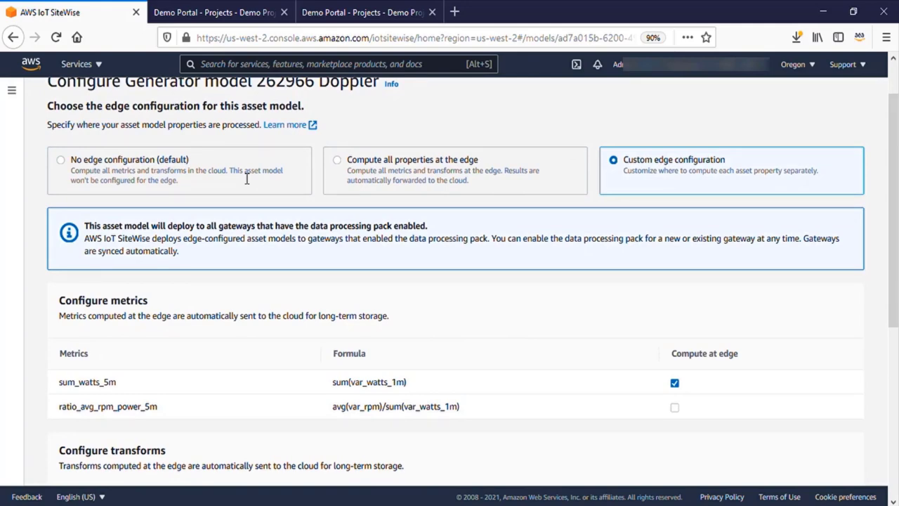
pyautogui.scroll(-3, 247, 179)
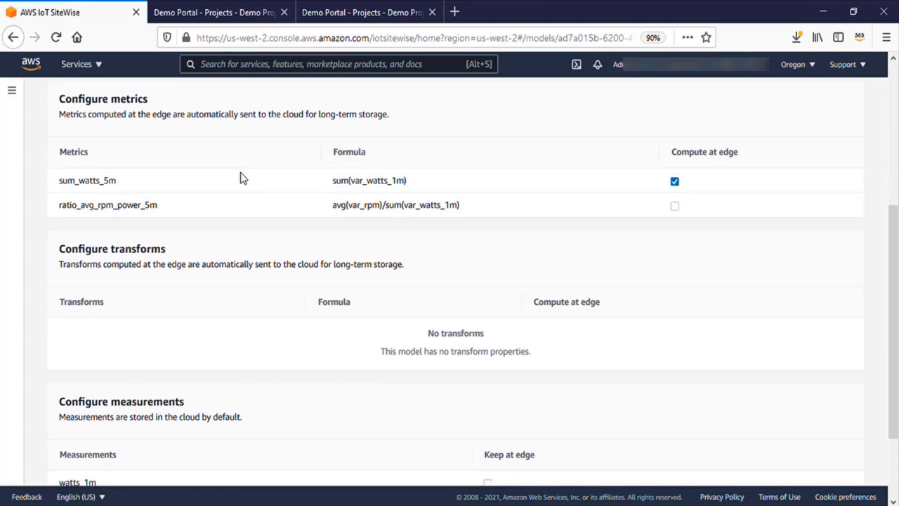
pyautogui.scroll(-2, 240, 178)
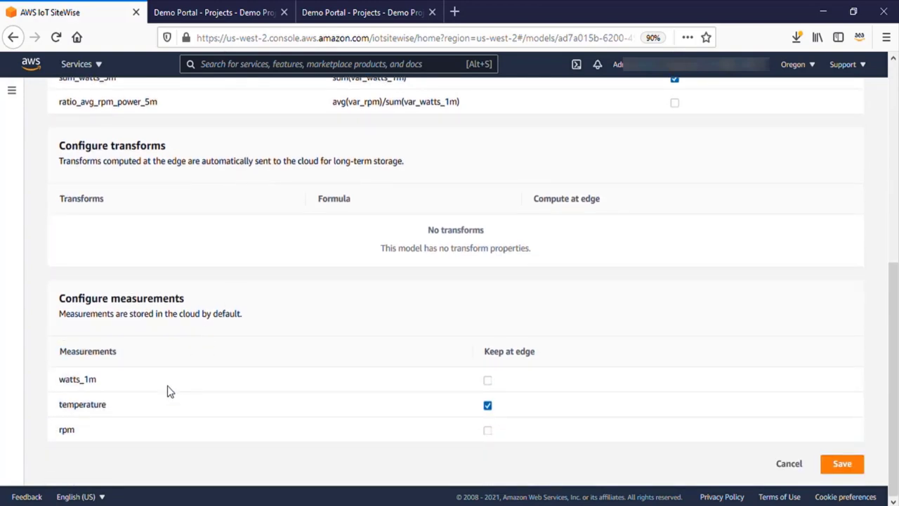
pyautogui.scroll(3, 169, 392)
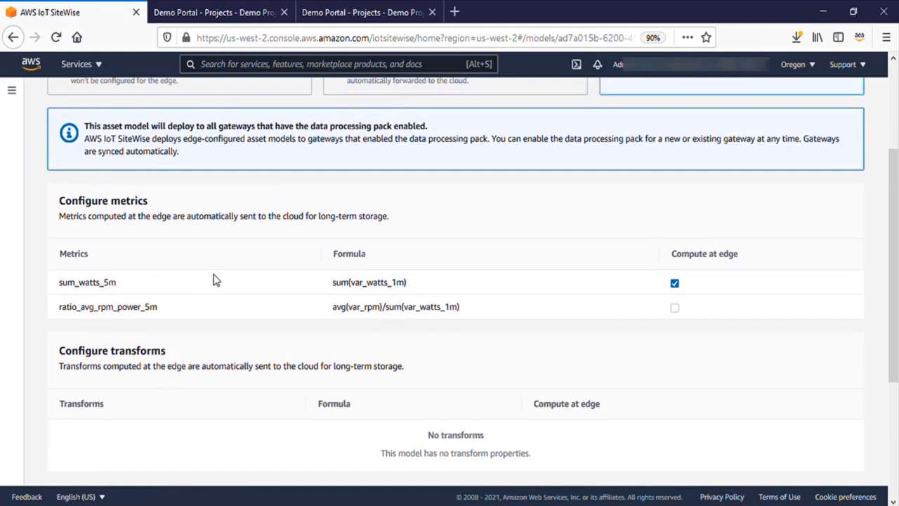
pyautogui.scroll(2, 216, 279)
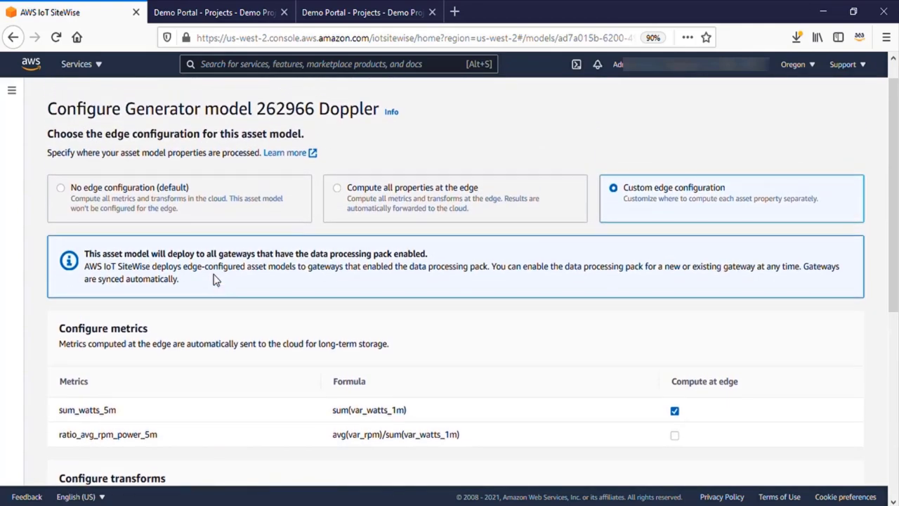
# Set the generator model's edge configuration to Compute all properties at the edge and check the metric and measurement selections.
pyautogui.click(338, 190)
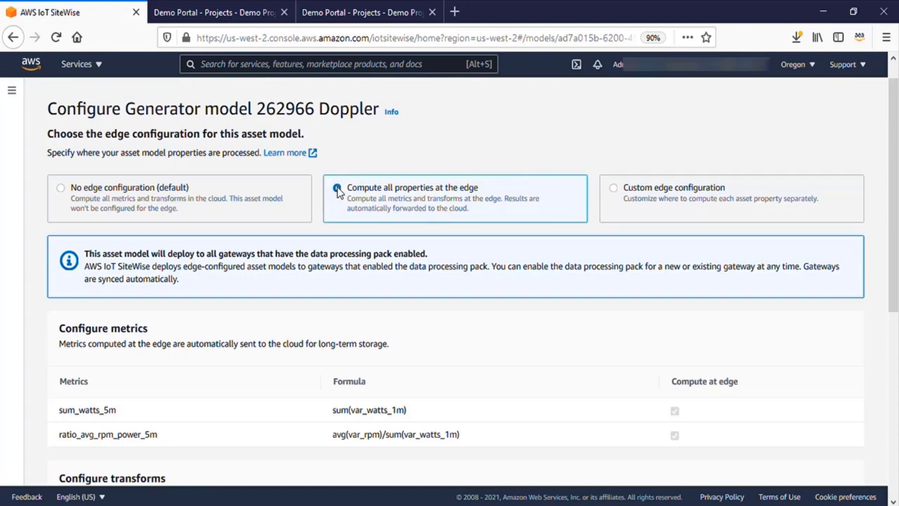
pyautogui.scroll(-4, 520, 349)
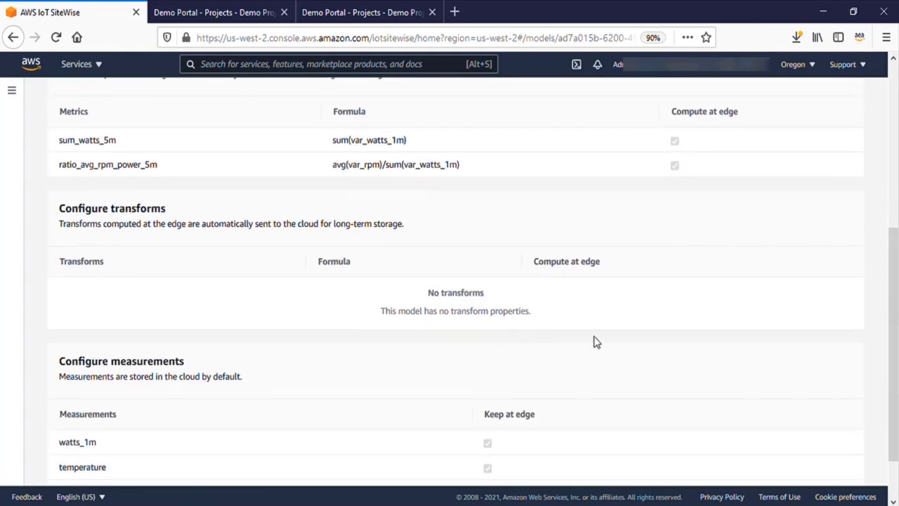
# Switch the generator model's edge configuration to Custom edge configuration.
pyautogui.scroll(-1, 594, 342)
pyautogui.scroll(1, 595, 343)
pyautogui.scroll(3, 595, 342)
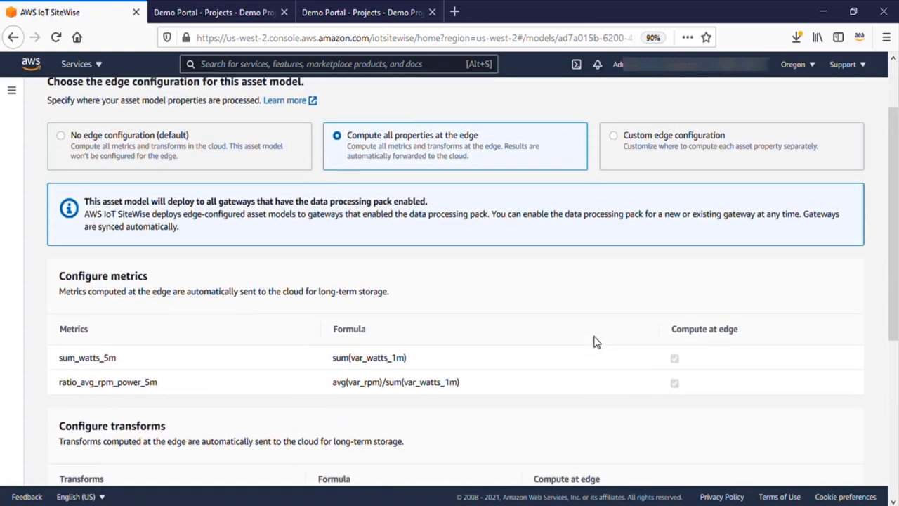
pyautogui.scroll(-1, 595, 342)
pyautogui.scroll(2, 594, 342)
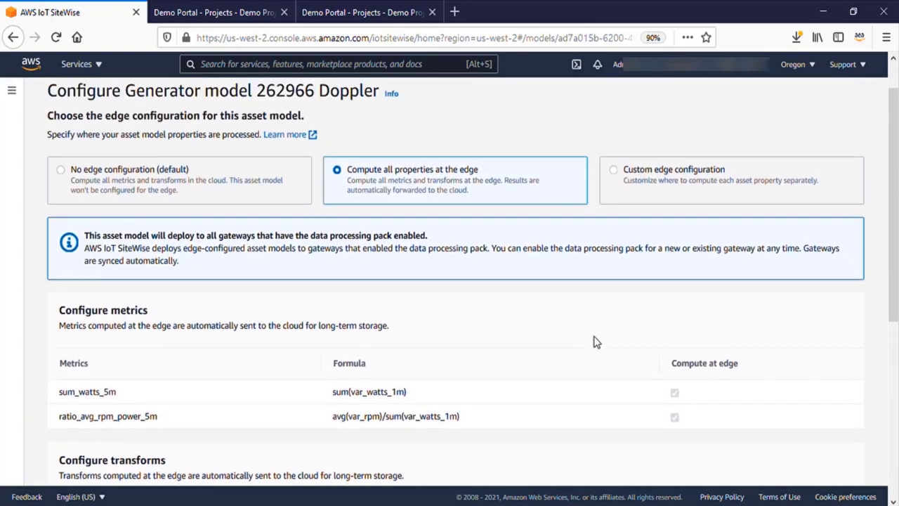
pyautogui.click(614, 173)
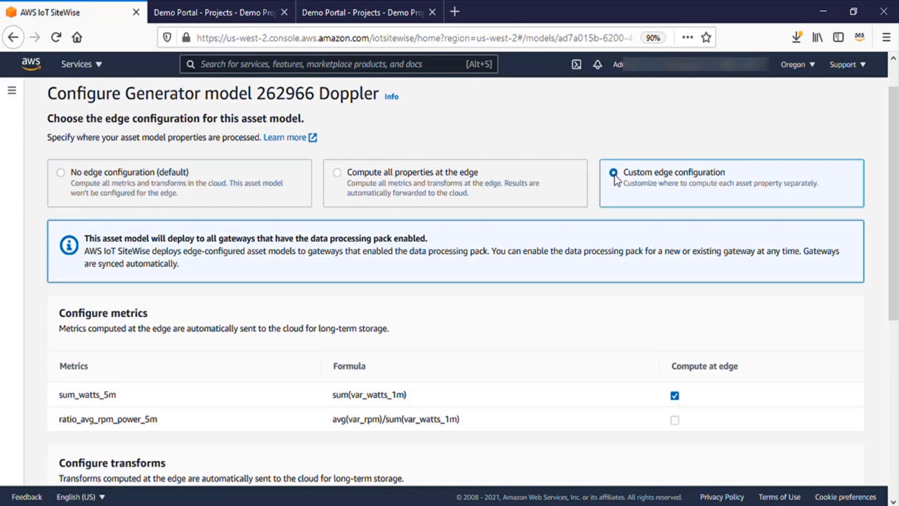
# Review which metrics and measurements the custom configuration computes or keeps at the edge, and leave it without saving.
pyautogui.scroll(-1, 626, 297)
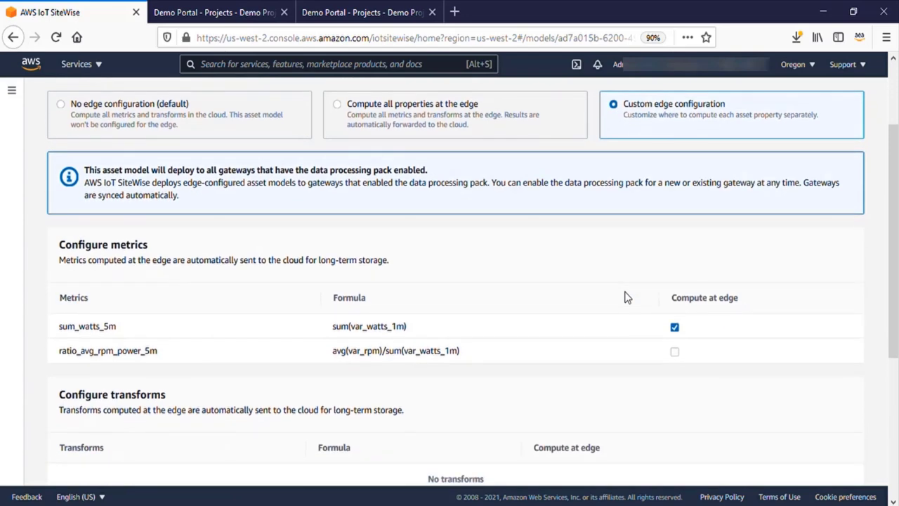
pyautogui.scroll(-1, 626, 297)
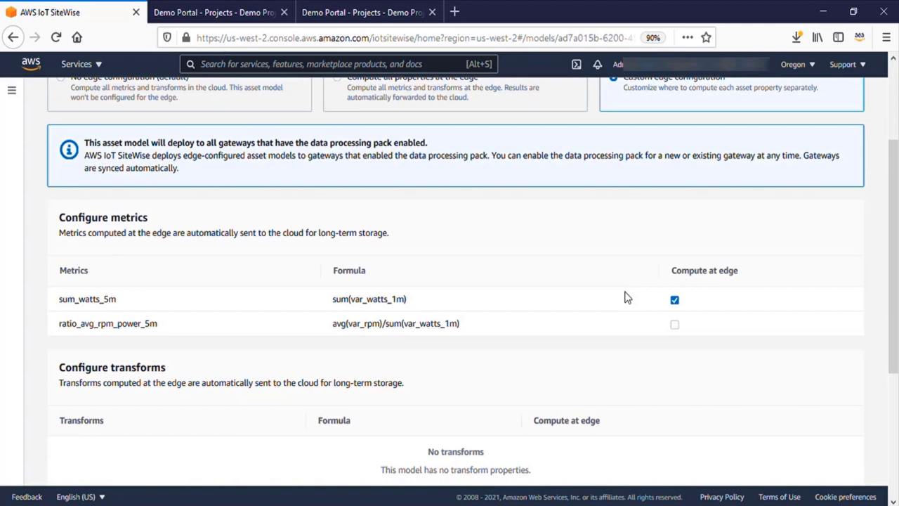
pyautogui.scroll(-1, 627, 297)
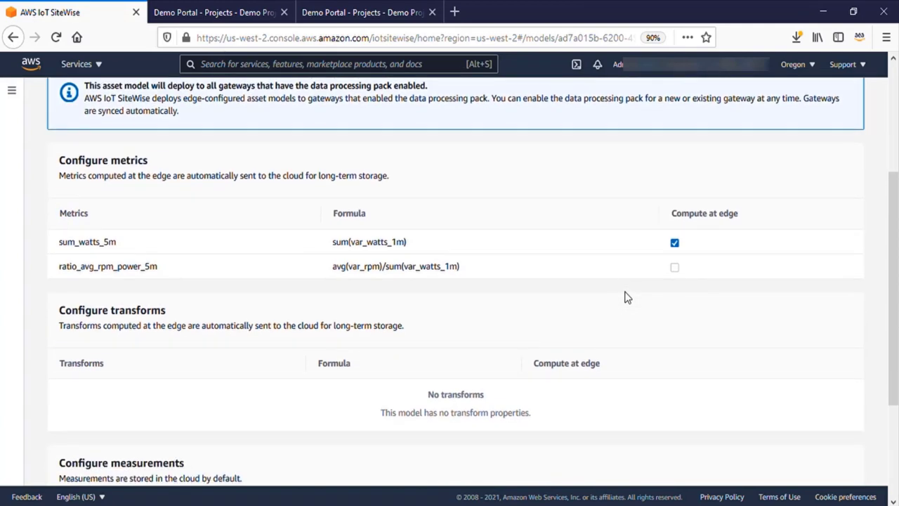
pyautogui.scroll(-3, 626, 297)
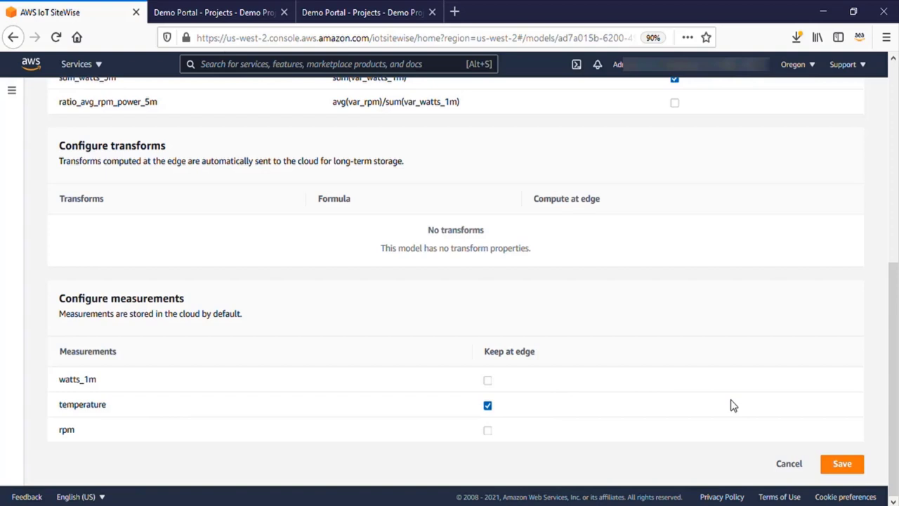
pyautogui.click(788, 466)
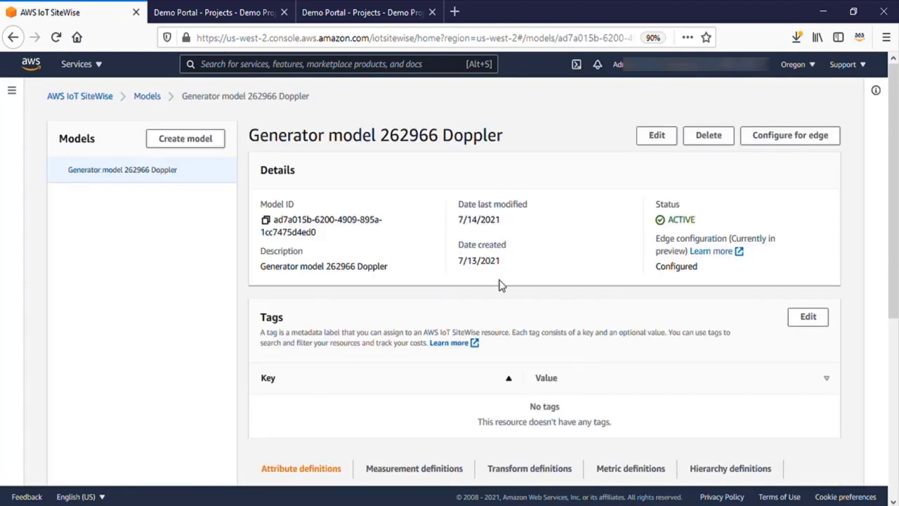
# Open Demo Portal from the SiteWise Monitor portals list and dismiss its Getting started window.
pyautogui.scroll(-1, 441, 295)
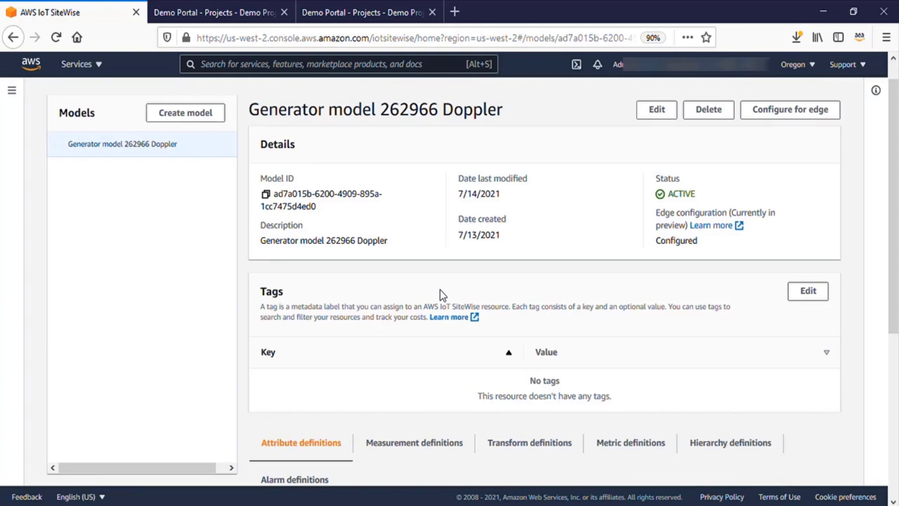
pyautogui.scroll(-3, 443, 281)
pyautogui.scroll(3, 450, 228)
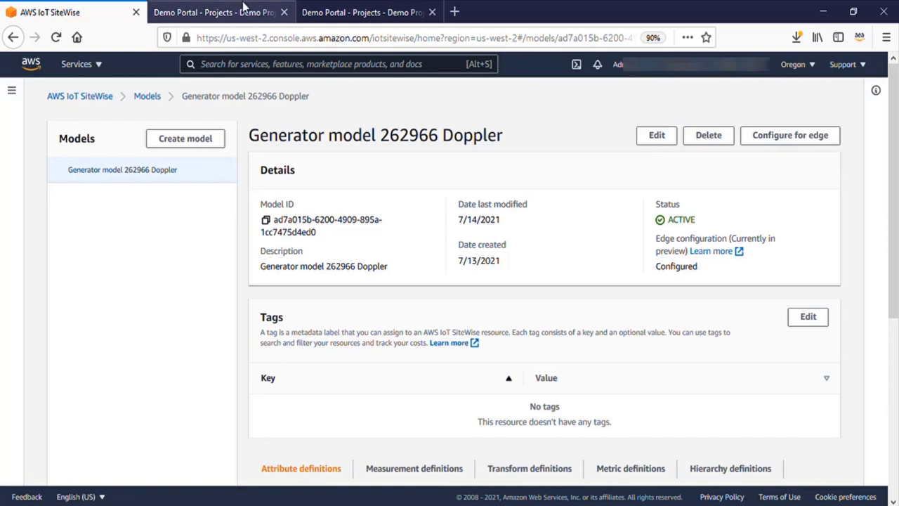
pyautogui.click(13, 92)
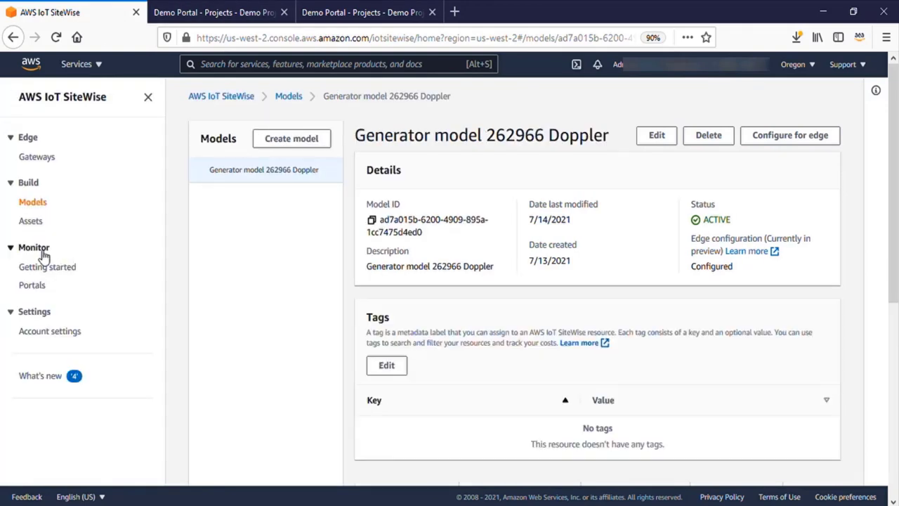
pyautogui.click(37, 286)
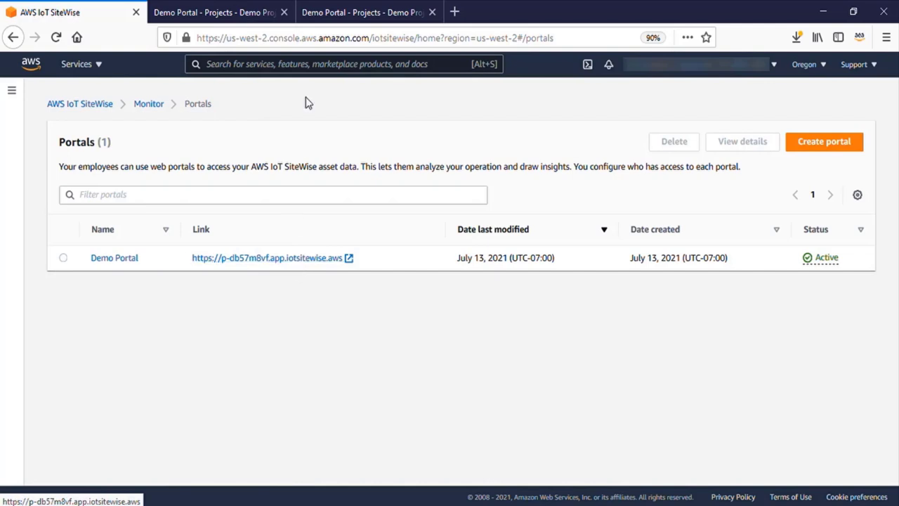
pyautogui.click(286, 265)
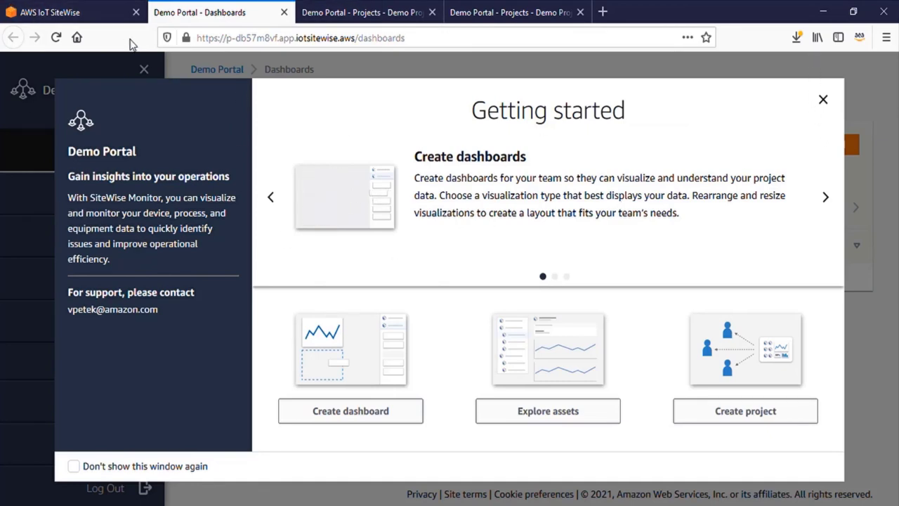
pyautogui.click(823, 99)
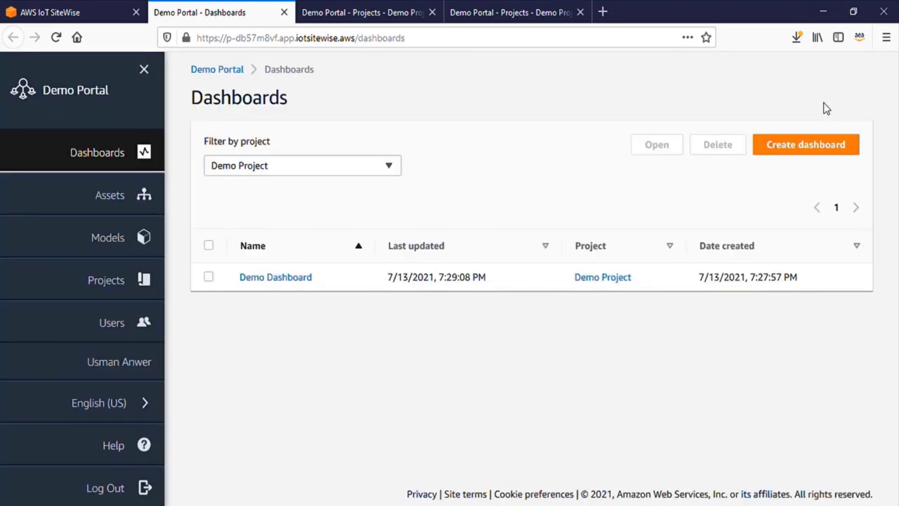
# Switch to the already open Demo Dashboard and examine Generator-1's serial and watts_1m visualizations.
pyautogui.click(501, 11)
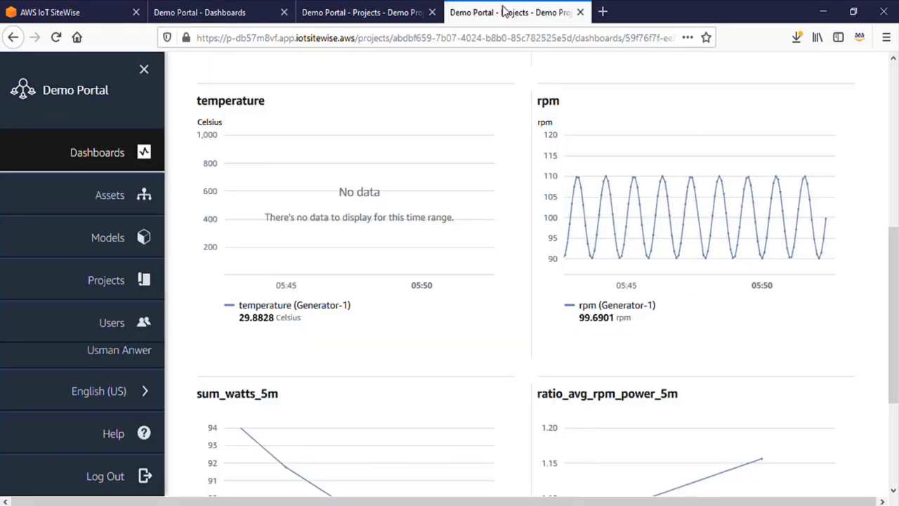
pyautogui.scroll(3, 404, 215)
pyautogui.scroll(2, 395, 210)
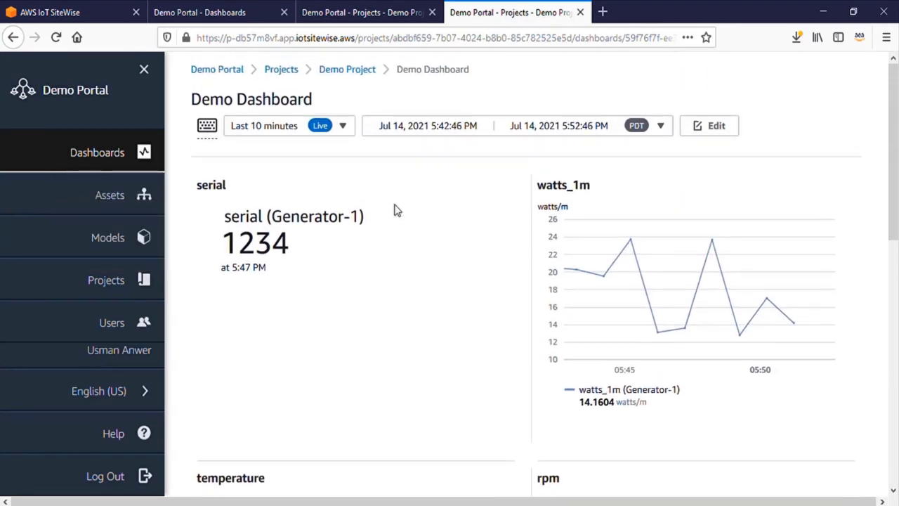
pyautogui.moveTo(586, 251)
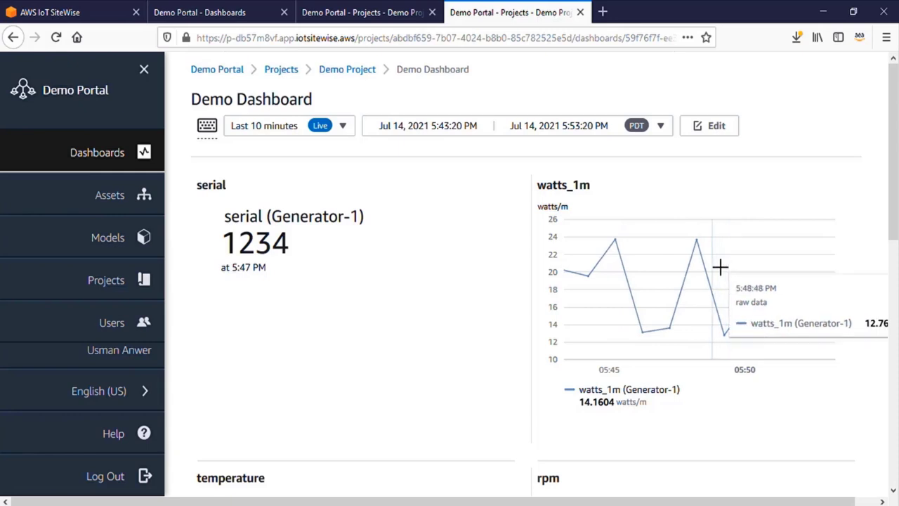
# Examine the temperature, rpm, sum_watts_5m and ratio_avg_rpm_power_5m charts of Generator-1 on the dashboard.
pyautogui.scroll(-5, 720, 267)
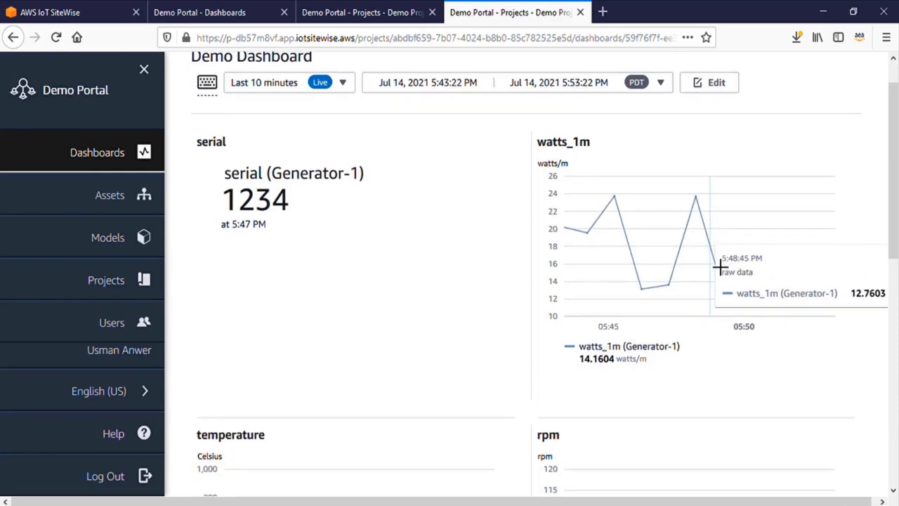
pyautogui.scroll(-1, 720, 267)
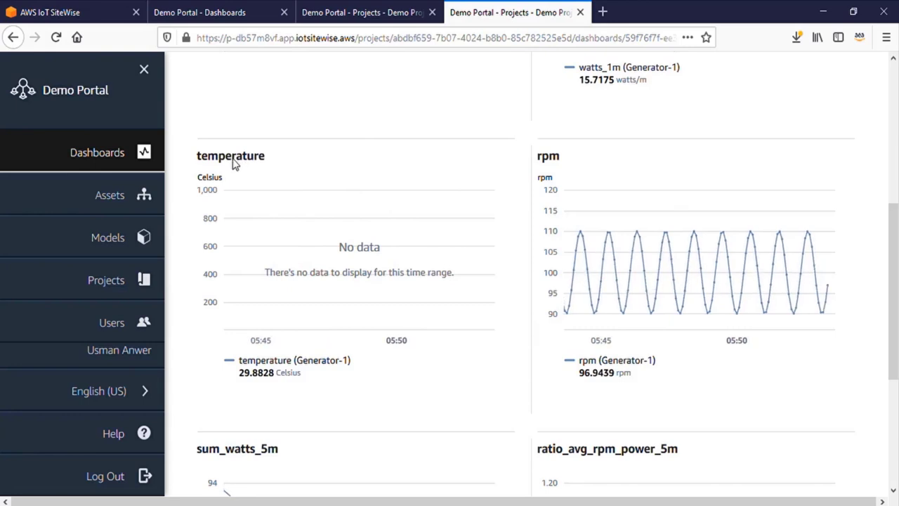
pyautogui.moveTo(331, 213)
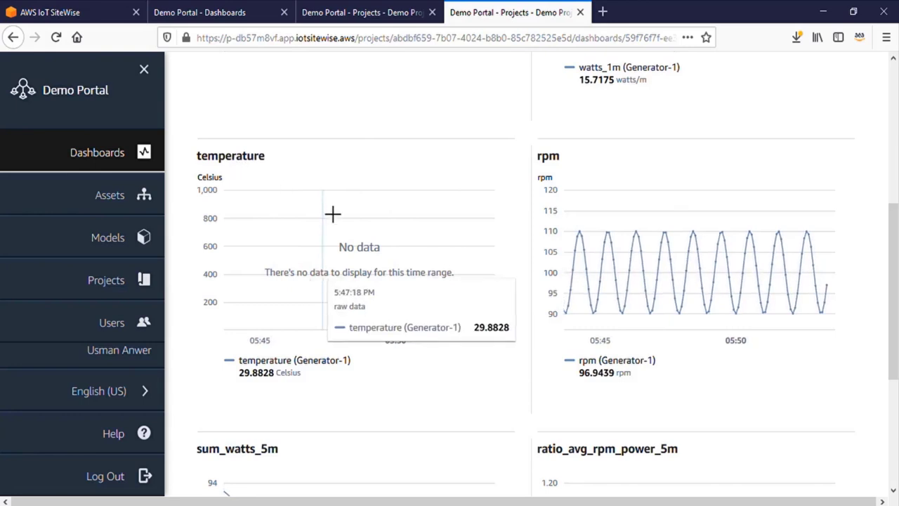
pyautogui.scroll(-3, 334, 214)
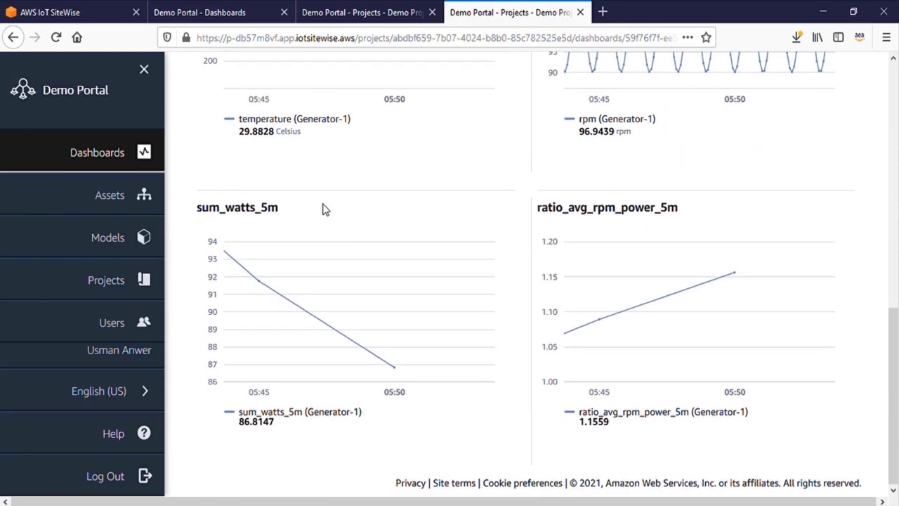
pyautogui.moveTo(666, 337)
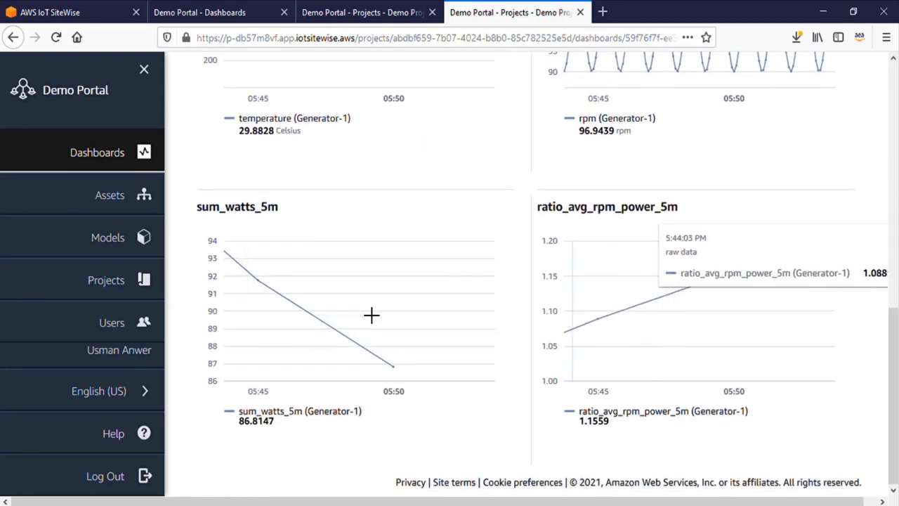